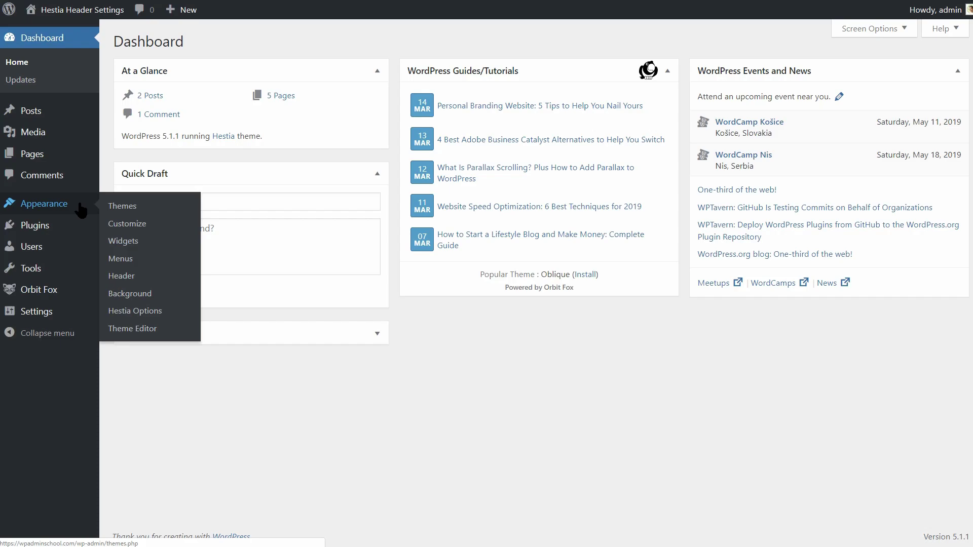
Open the Customizer's Additional CSS section and preview the Post Header area post
click(127, 224)
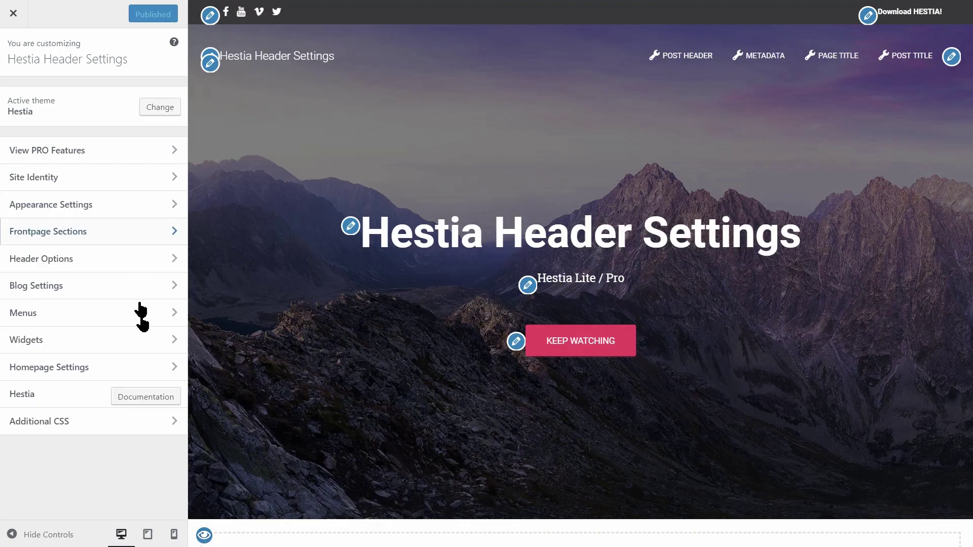
click(172, 421)
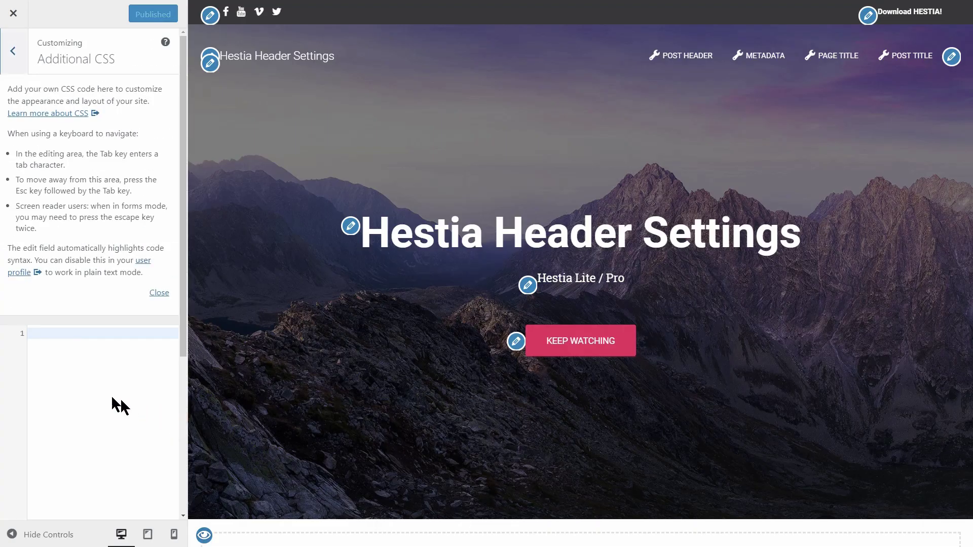
click(684, 55)
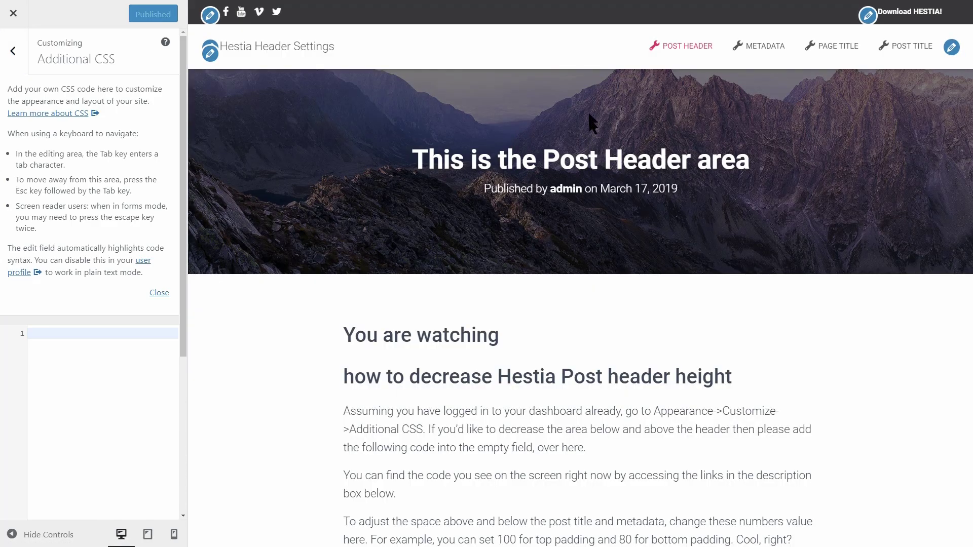
Paste the post-header padding rule, set it to 100px top and 80px bottom, and publish
right_click(59, 333)
click(97, 414)
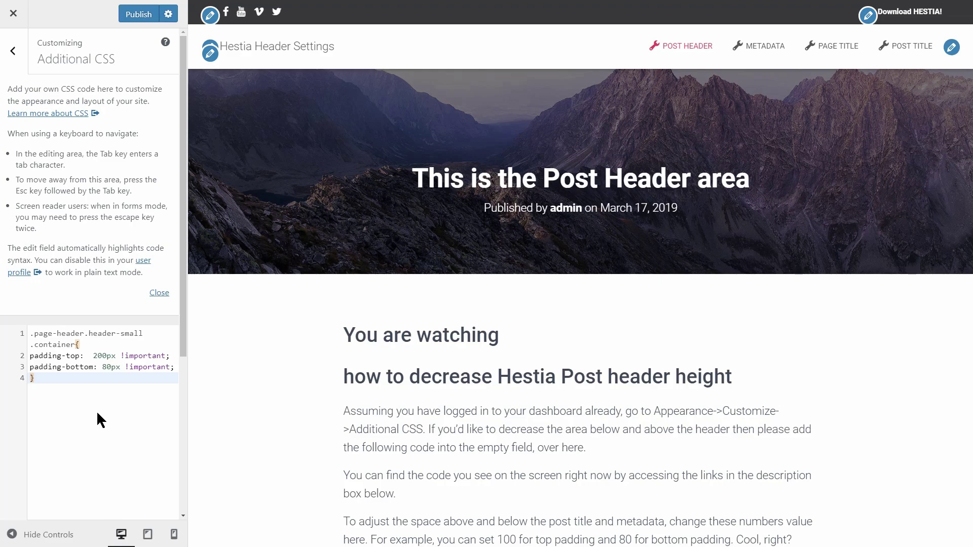
double_click(97, 354)
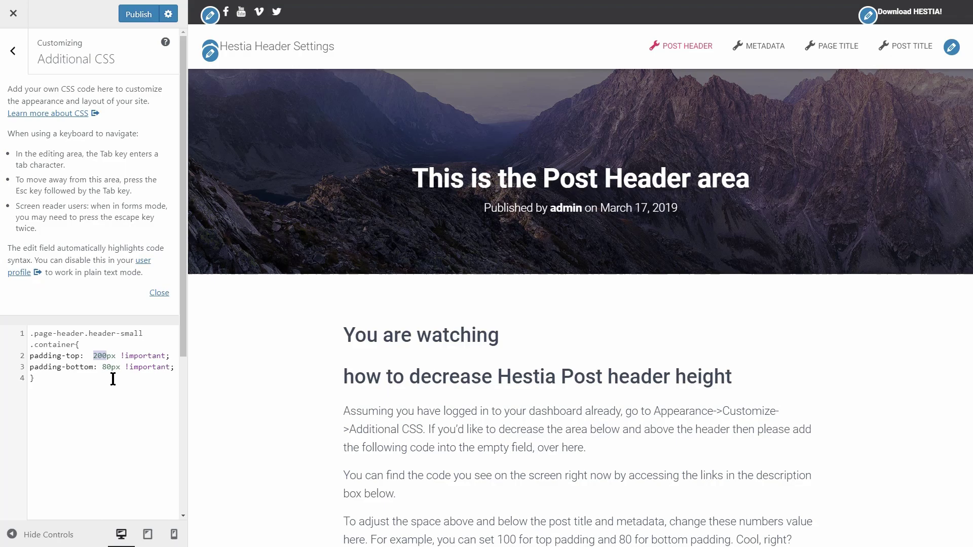
text(100)
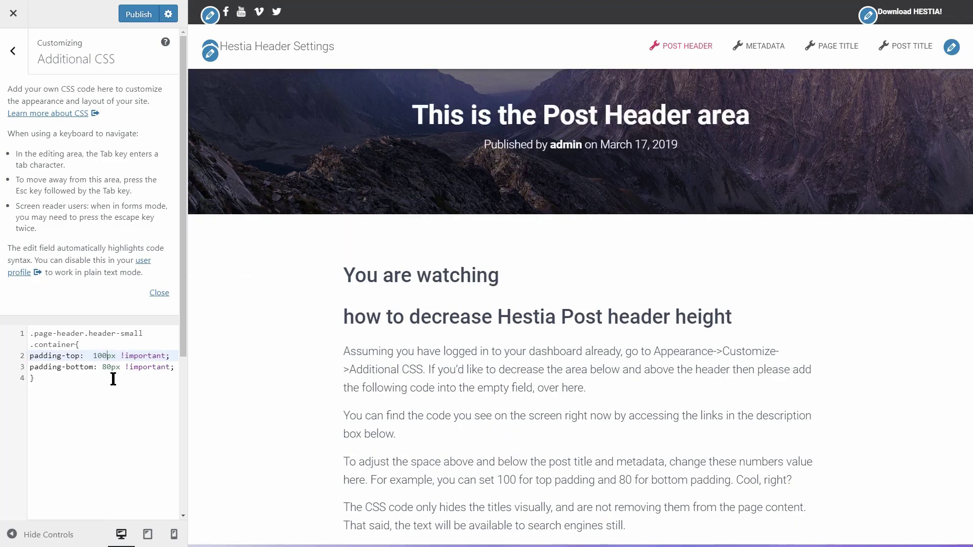
click(111, 367)
click(97, 356)
double_click(97, 355)
text(500)
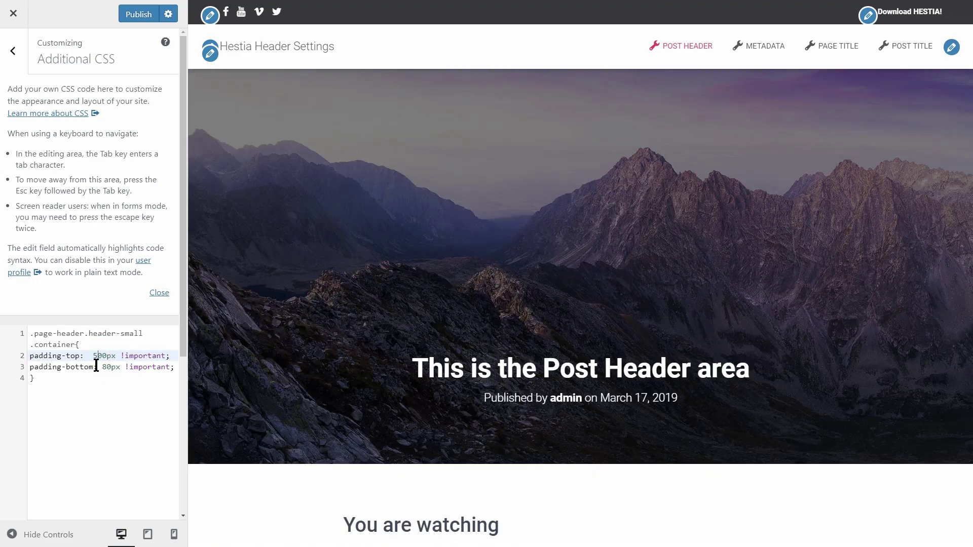
key(ctrl+z)
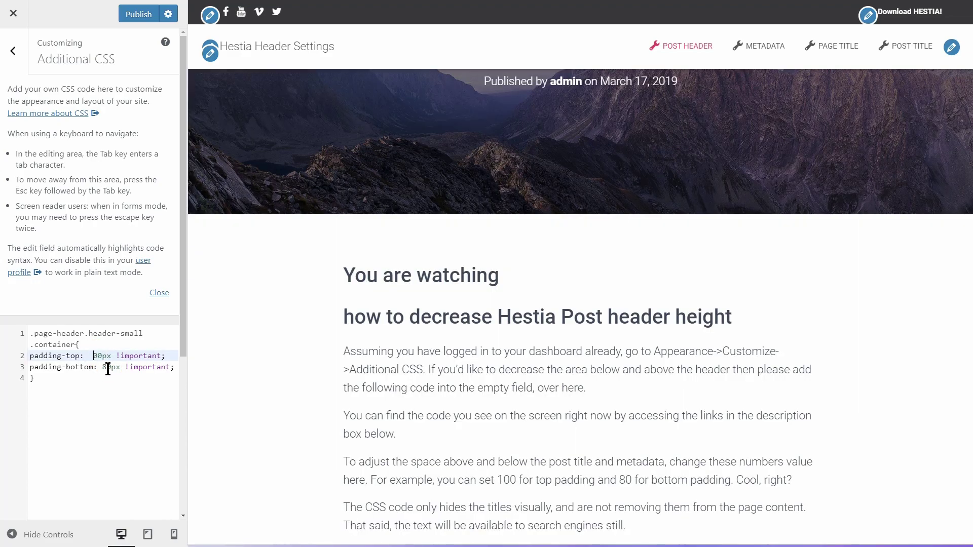
text(1)
click(138, 15)
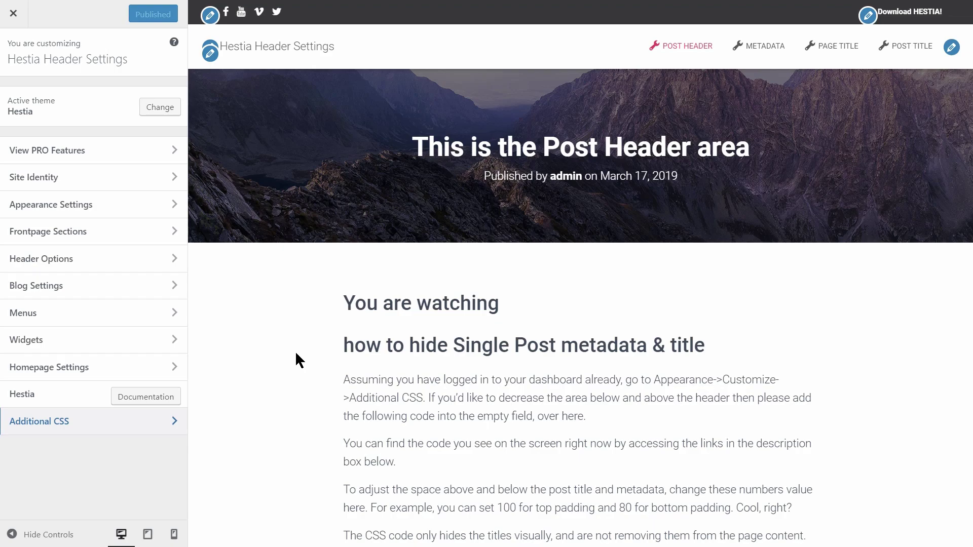
Reopen Additional CSS and paste new CSS on empty line 5 below the padding rule
click(174, 421)
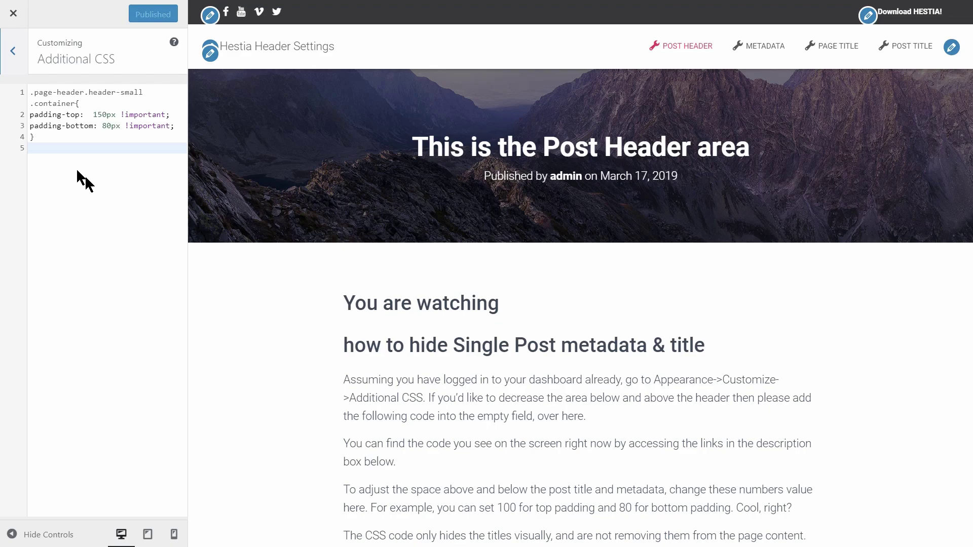
click(49, 151)
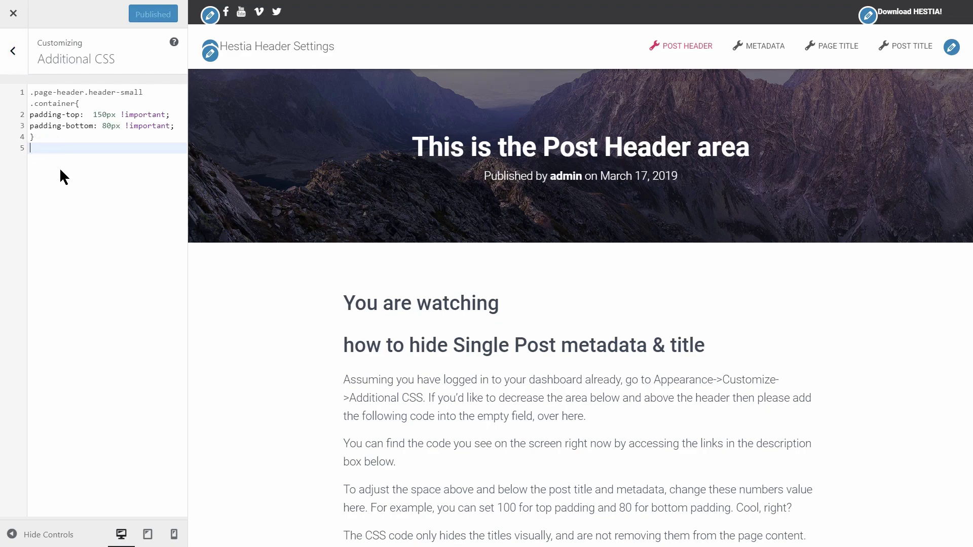
right_click(48, 147)
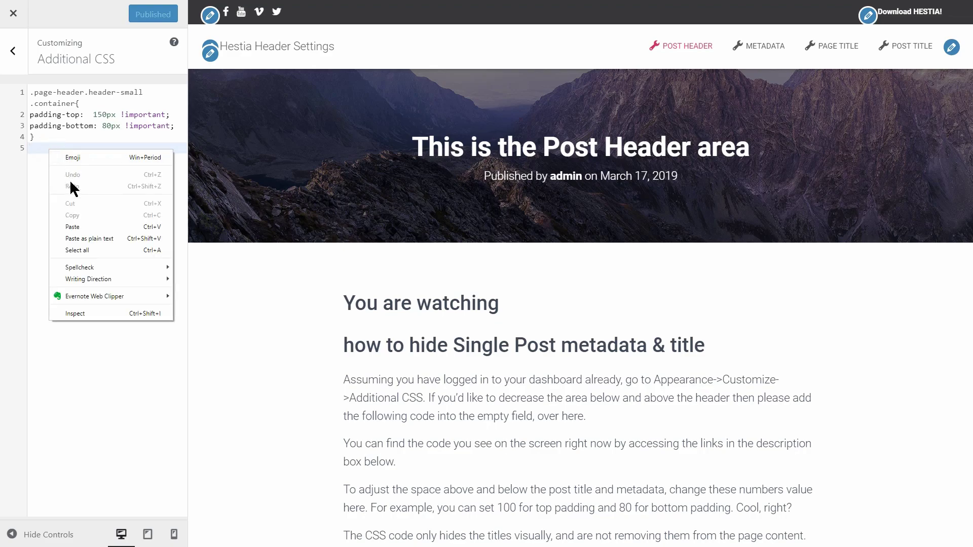
click(81, 224)
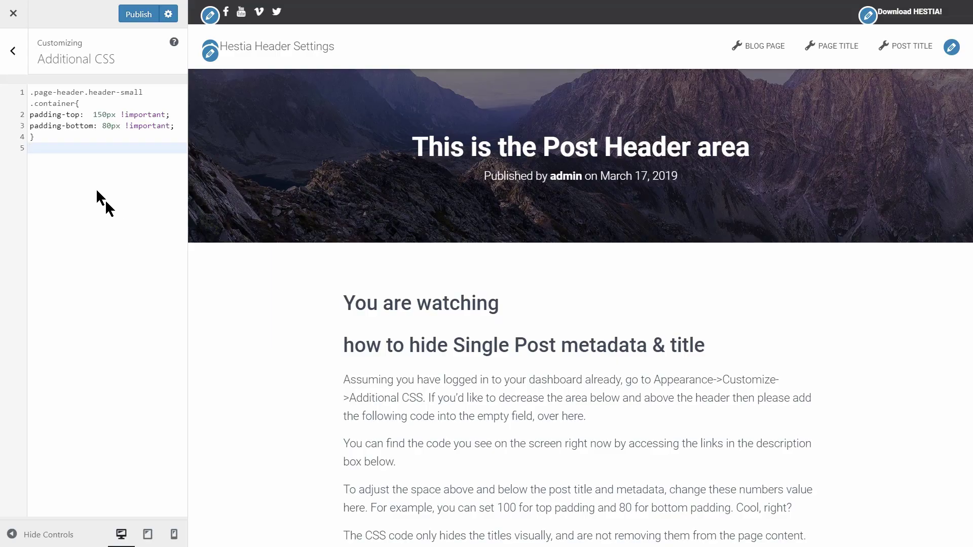
Add the .author { display: none; } rule on line 5 and check it on the Blog Page preview
right_click(62, 147)
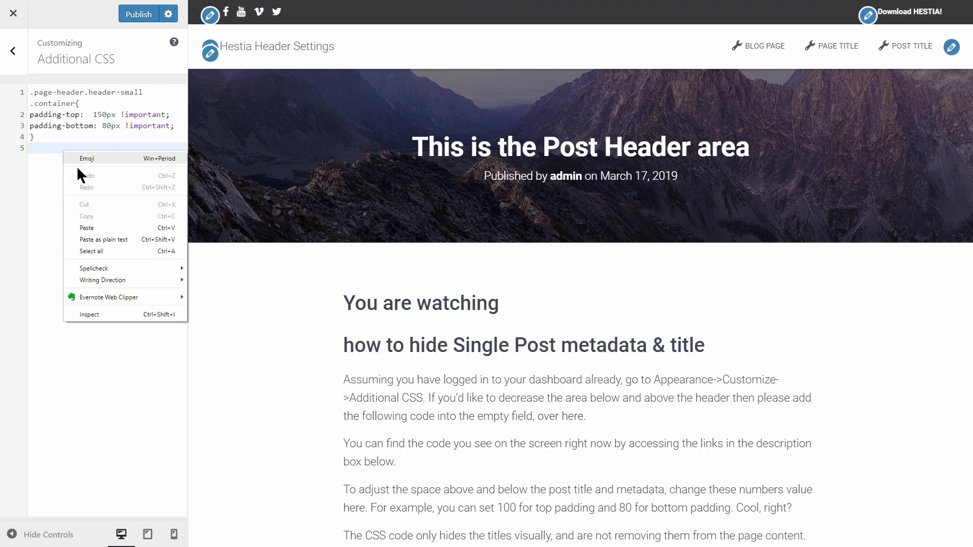
click(98, 229)
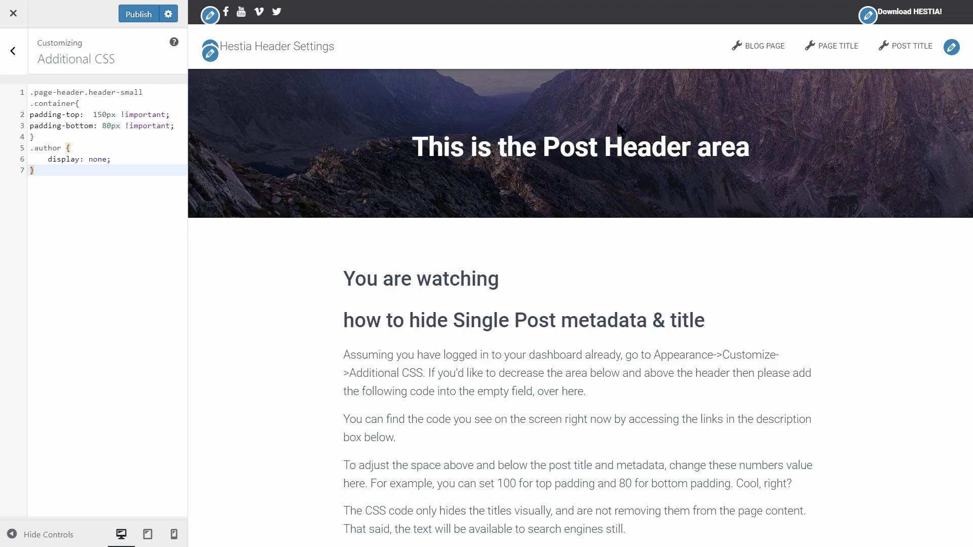
click(757, 47)
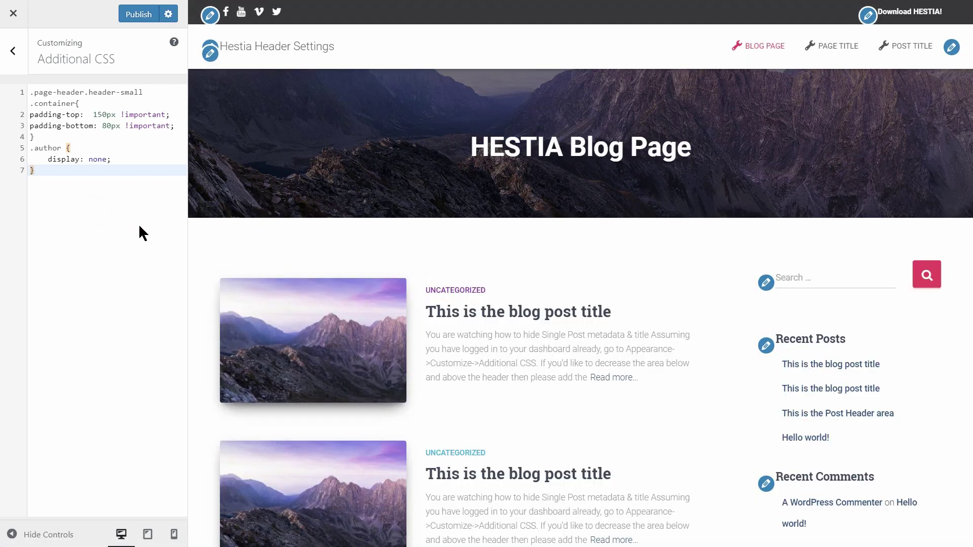
key(ctrl+z)
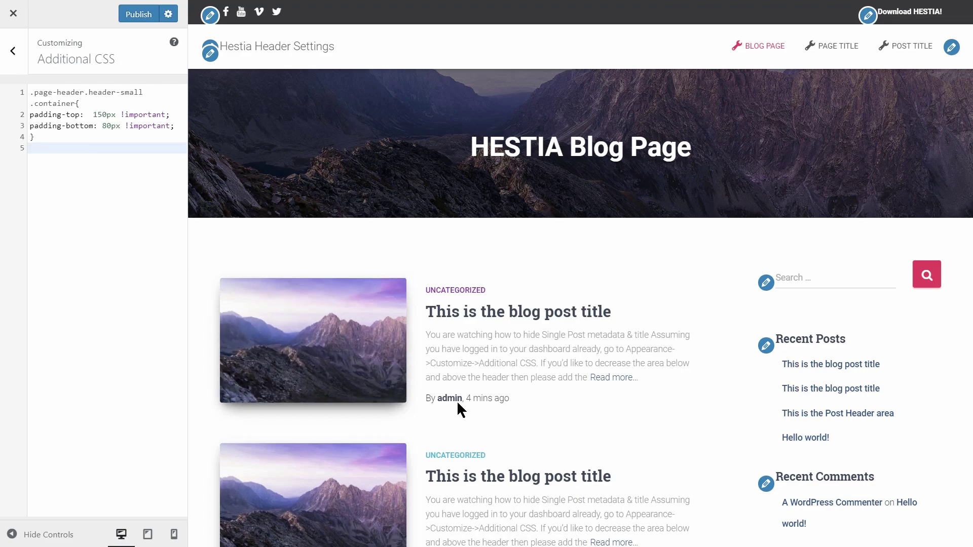
text(.author {     display: none; })
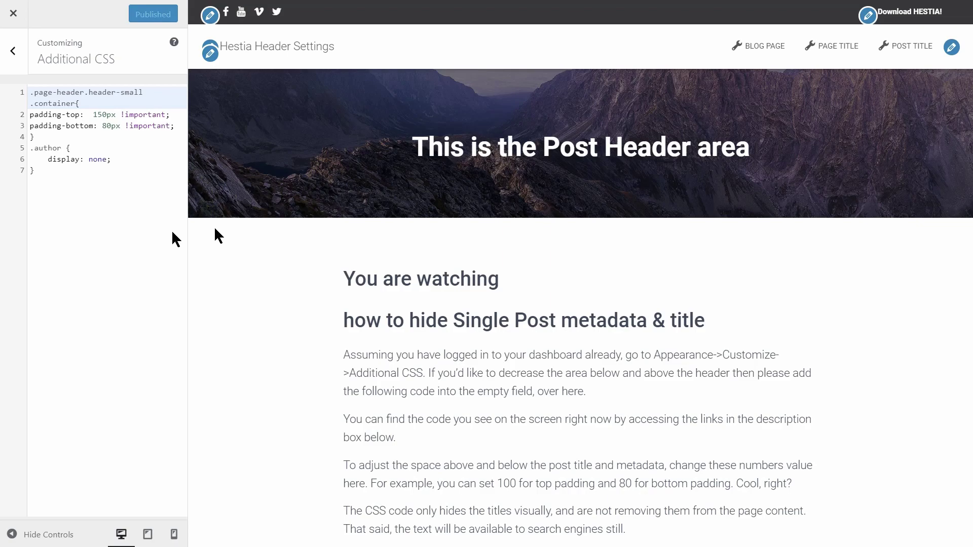
Preview the Single Page Title page and paste the .page-template-default .hestia-title rule on line 8
click(828, 52)
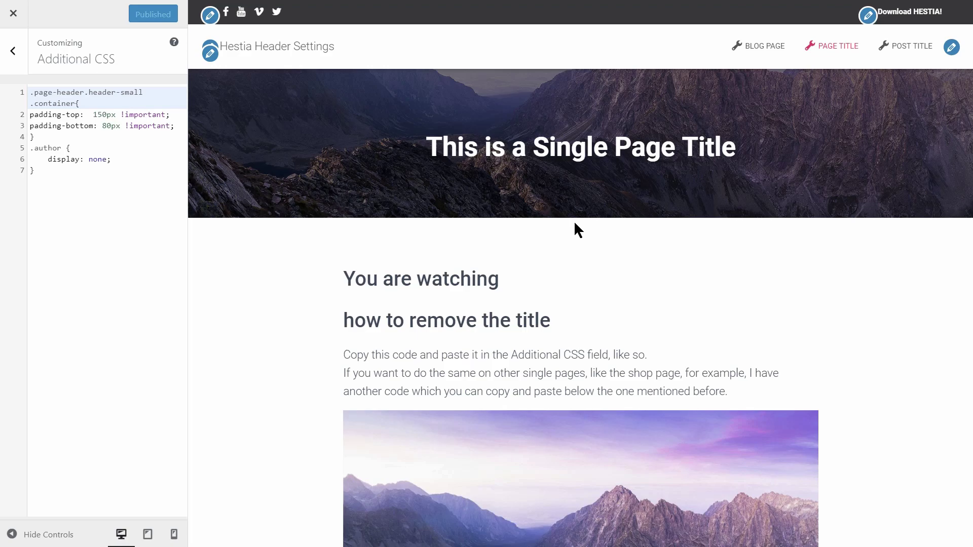
click(72, 200)
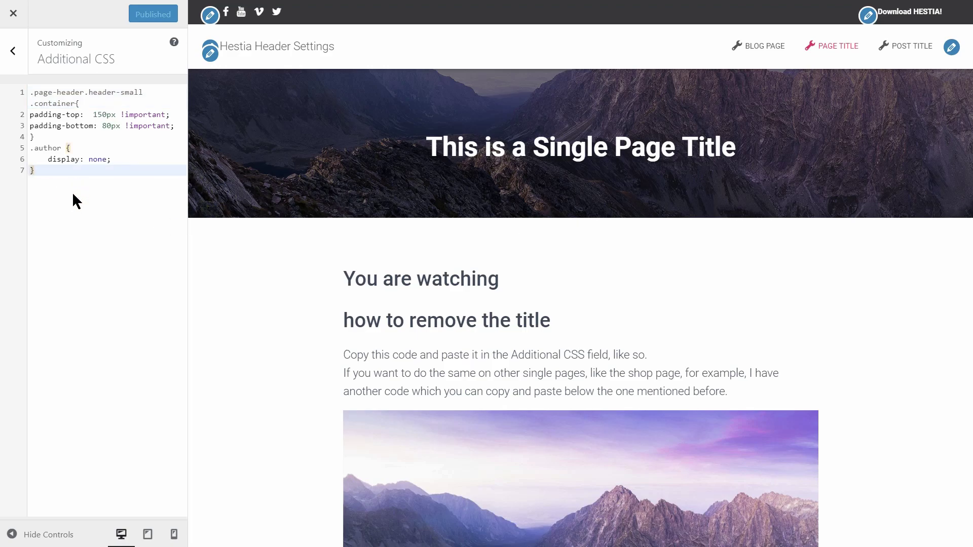
key(Return)
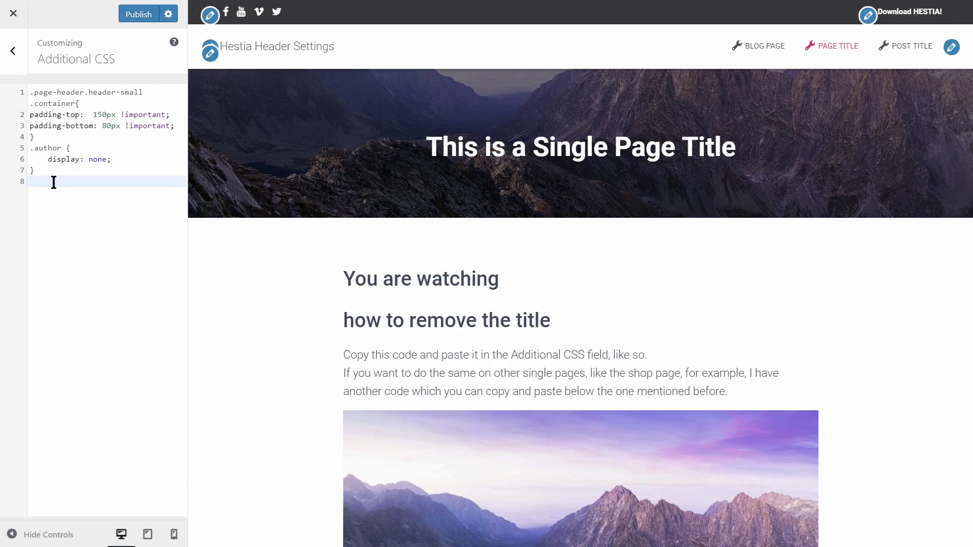
right_click(55, 181)
click(81, 259)
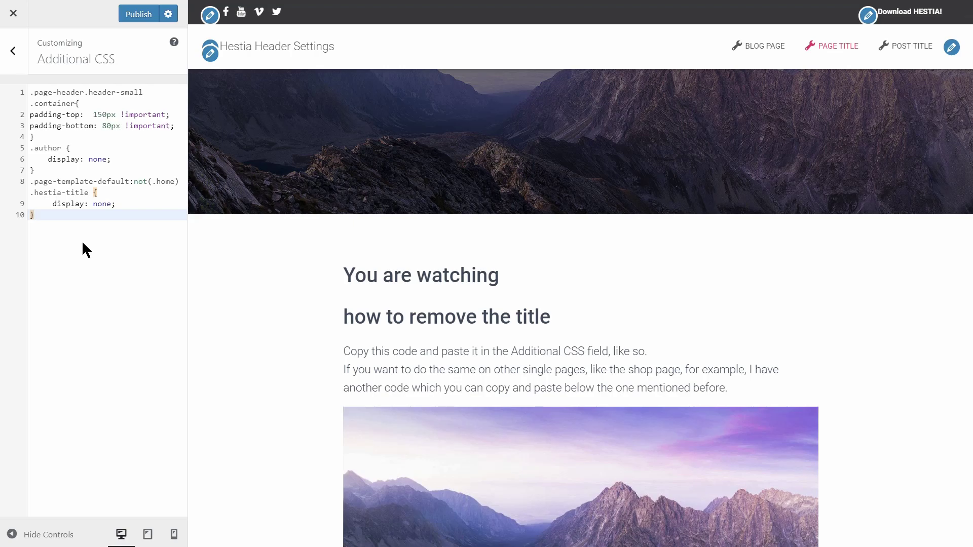
Remove the trailing empty line and test the page-title rule with undo and redo
click(84, 249)
key(Return)
drag(38, 217, 25, 181)
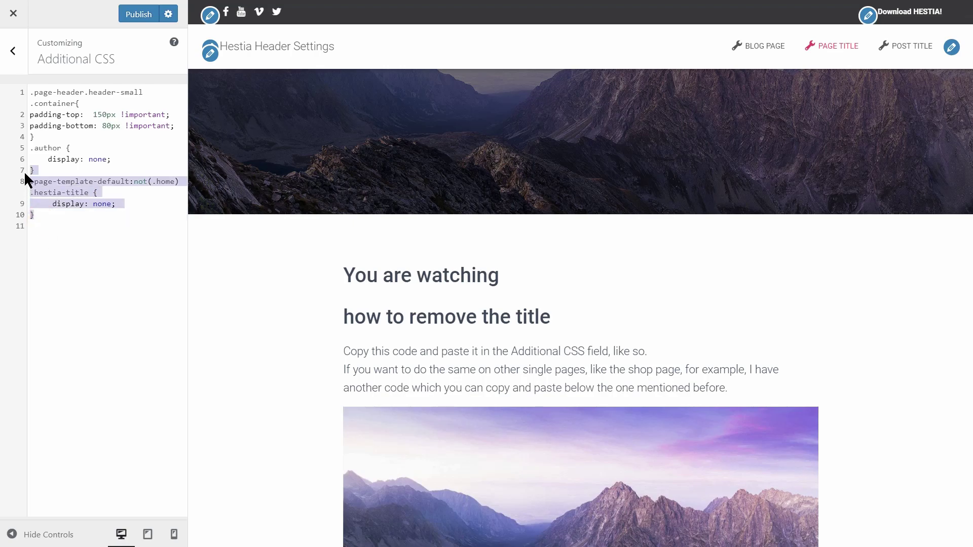
click(69, 250)
key(BackSpace)
key(ctrl+z)
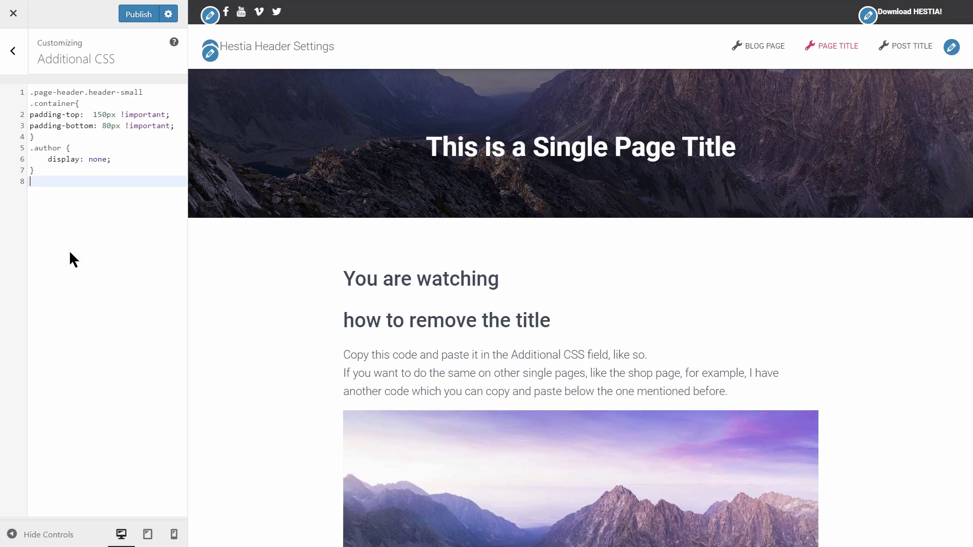
key(ctrl+shift+z)
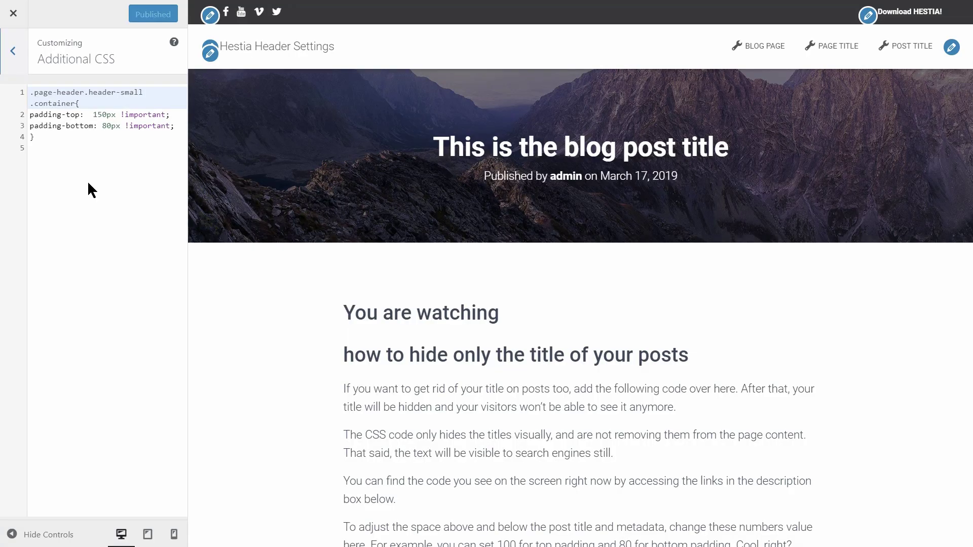
Paste the .single-post:not(.home) .hestia-title rule on line 5, then return to the main Customizer menu
click(47, 151)
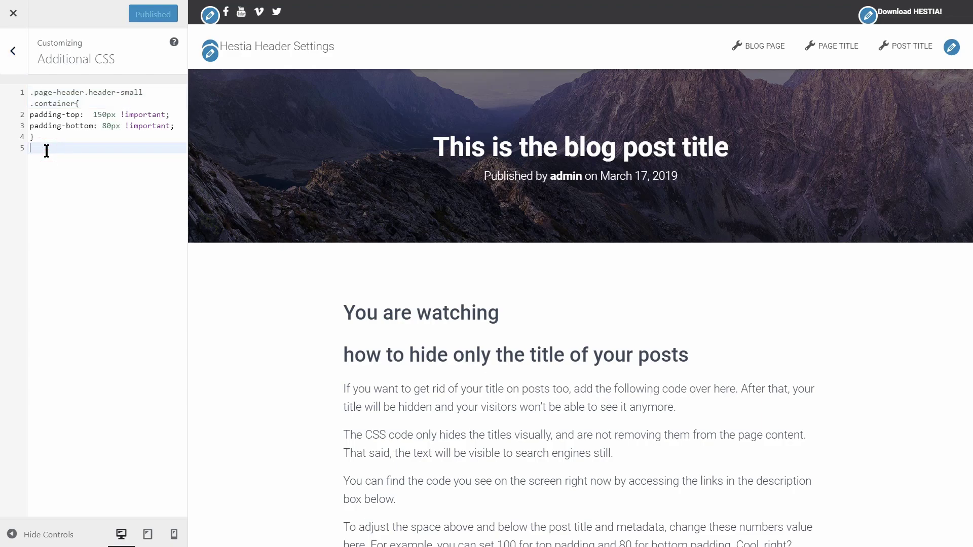
right_click(46, 151)
click(76, 226)
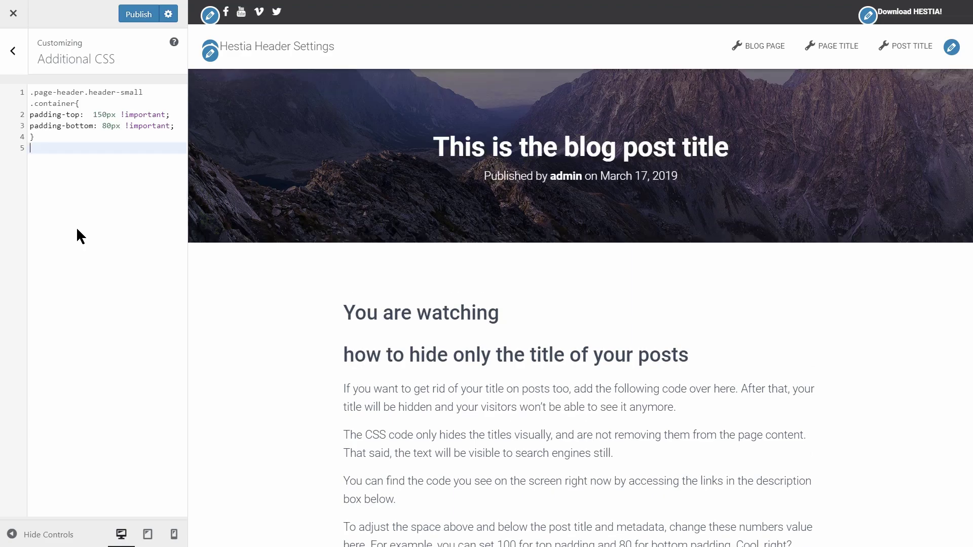
text(.single-post:not(.home) .hestia-title {   display: none; })
text(.single-post:not(.home) .hestia-title {   display: none; })
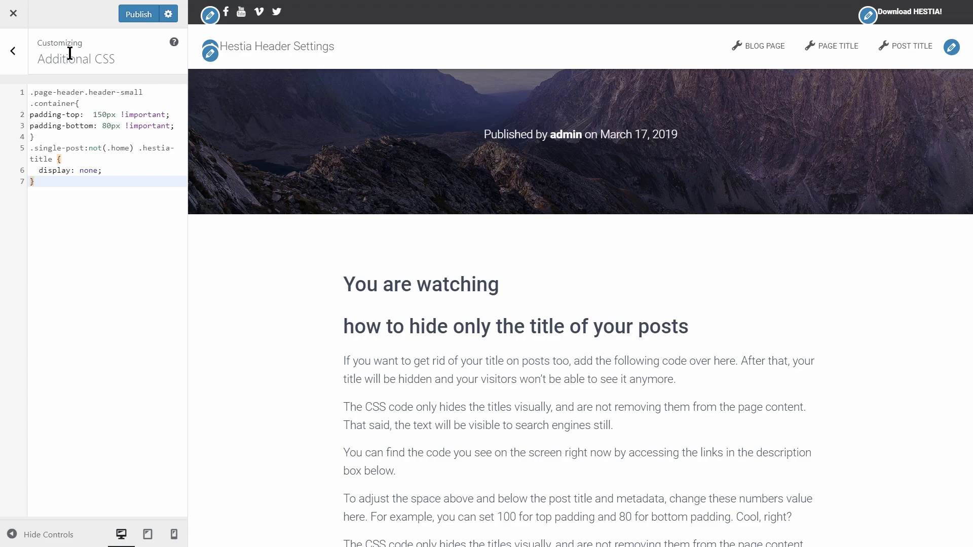
click(13, 50)
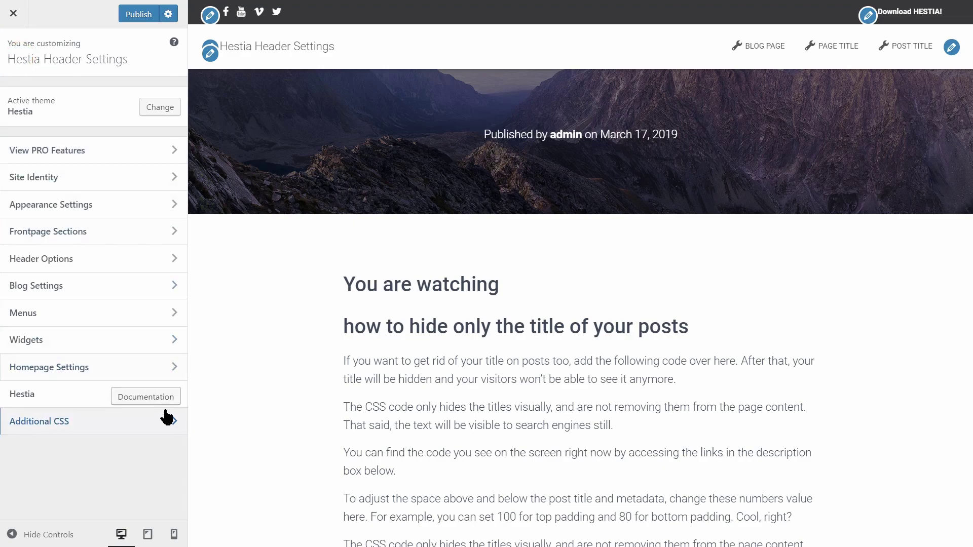